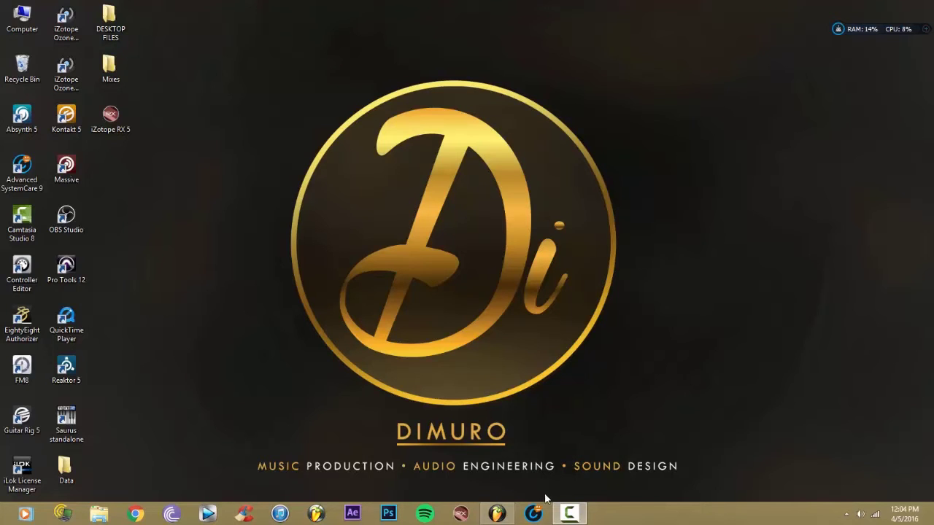
# Restore FL Studio from the taskbar and select channel 1, briefly checking its options menu.
pyautogui.click(497, 514)
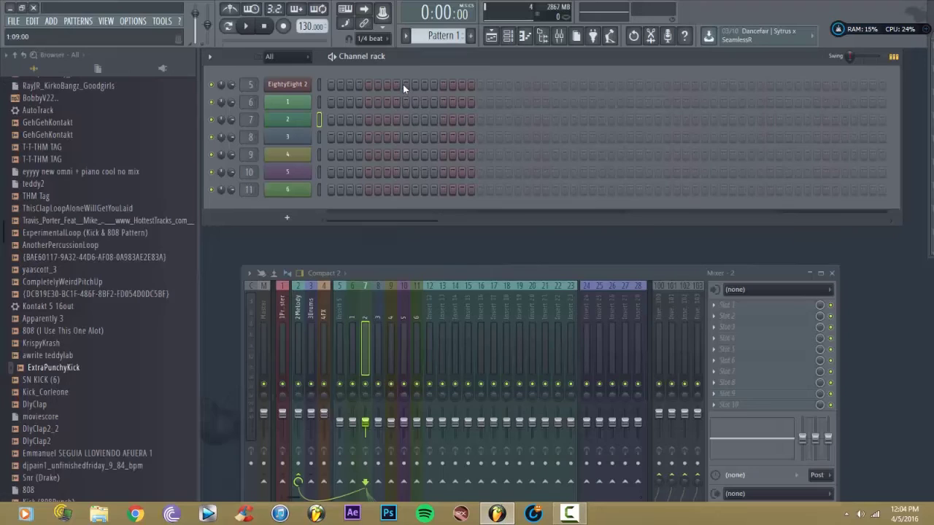
pyautogui.click(319, 101)
pyautogui.rightClick(312, 101)
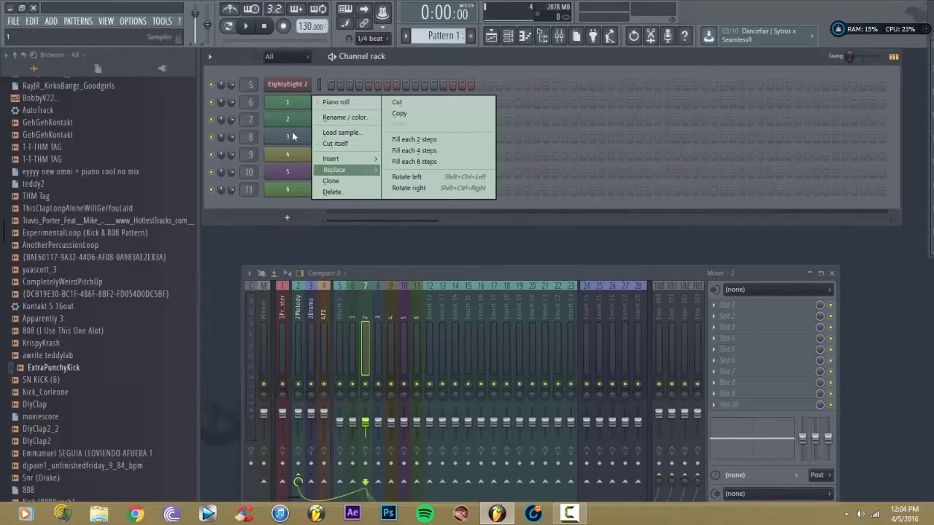
pyautogui.click(307, 96)
pyautogui.rightClick(305, 99)
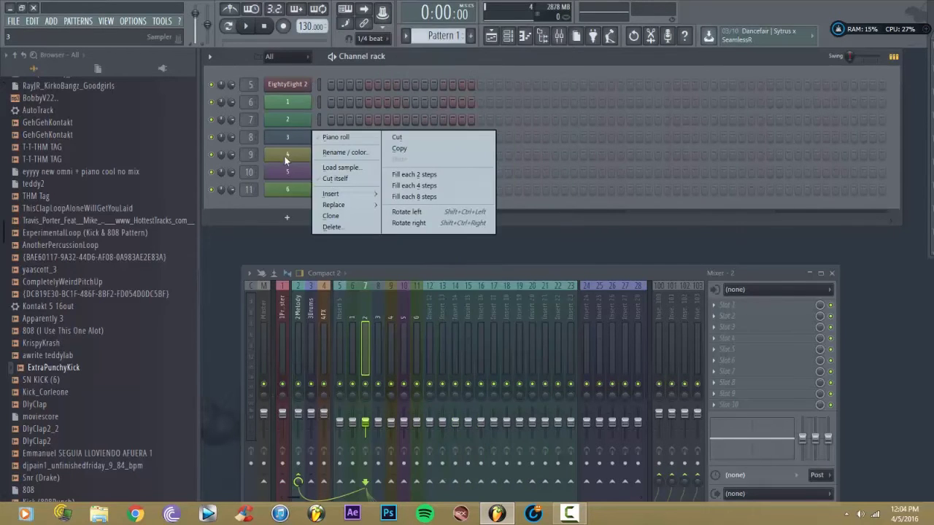
pyautogui.click(294, 72)
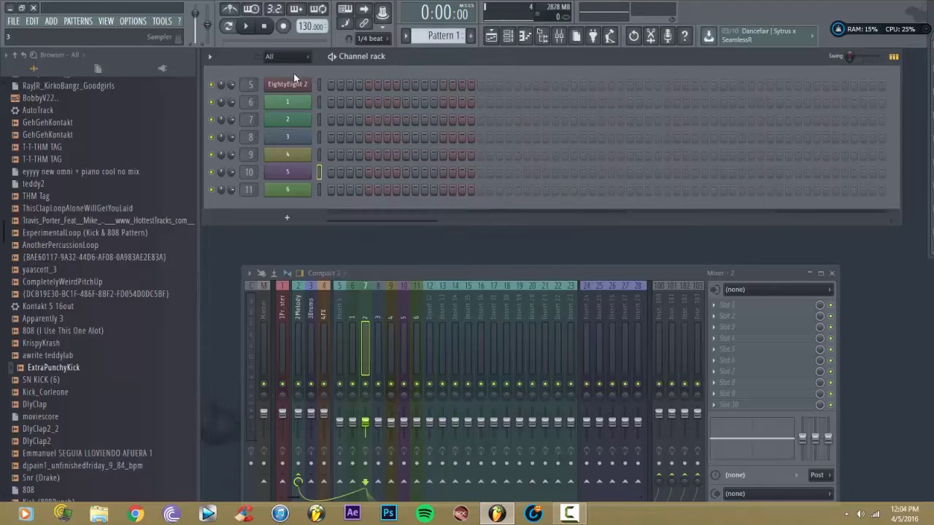
# Use the channel select LEDs to toggle all channels and single out channel 1, then EightyEight 2.
pyautogui.click(320, 103)
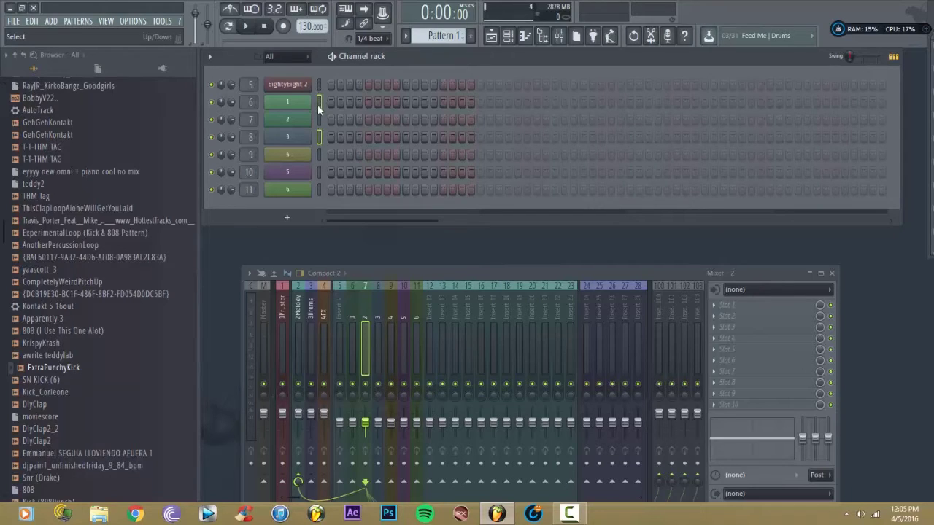
pyautogui.click(319, 84)
pyautogui.rightClick(319, 124)
pyautogui.rightClick(320, 95)
pyautogui.rightClick(320, 96)
pyautogui.click(319, 102)
pyautogui.click(319, 84)
# Delete the selected channels and then channels 2 and 4, confirming each, and nudge the mixer up.
pyautogui.hotkey('alt', 'Delete')
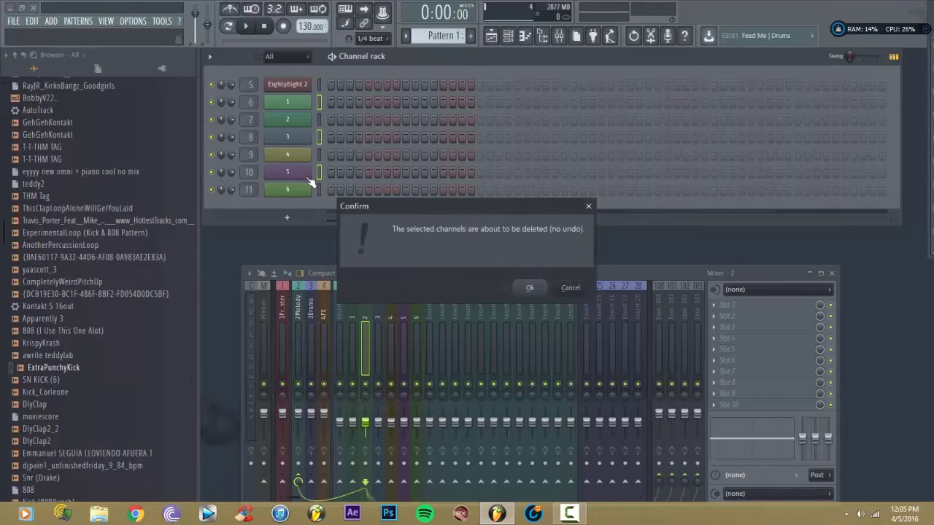
pyautogui.press('Return')
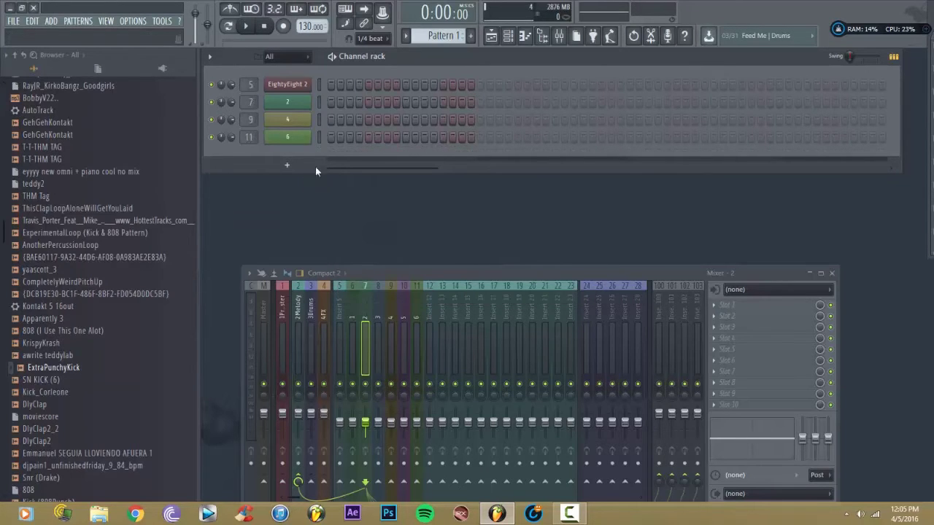
pyautogui.rightClick(299, 101)
pyautogui.click(345, 192)
pyautogui.press('Return')
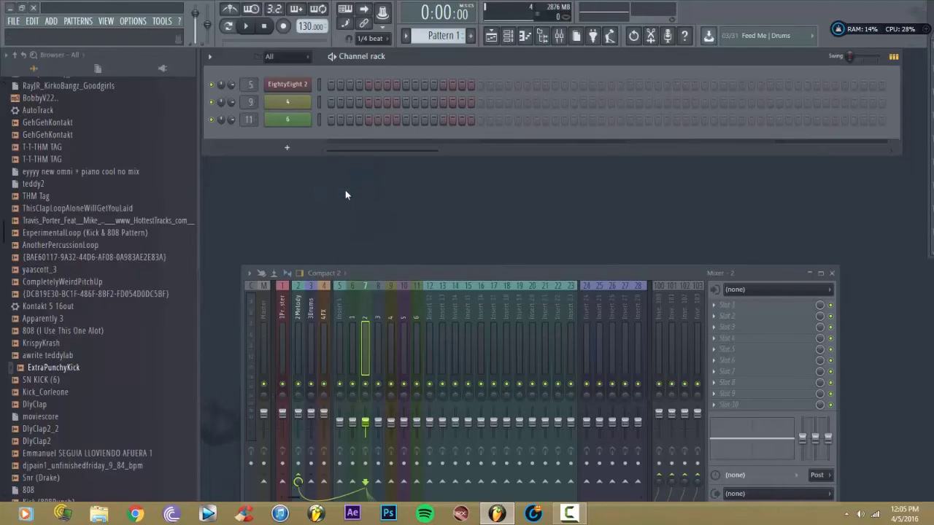
pyautogui.rightClick(290, 108)
pyautogui.click(332, 192)
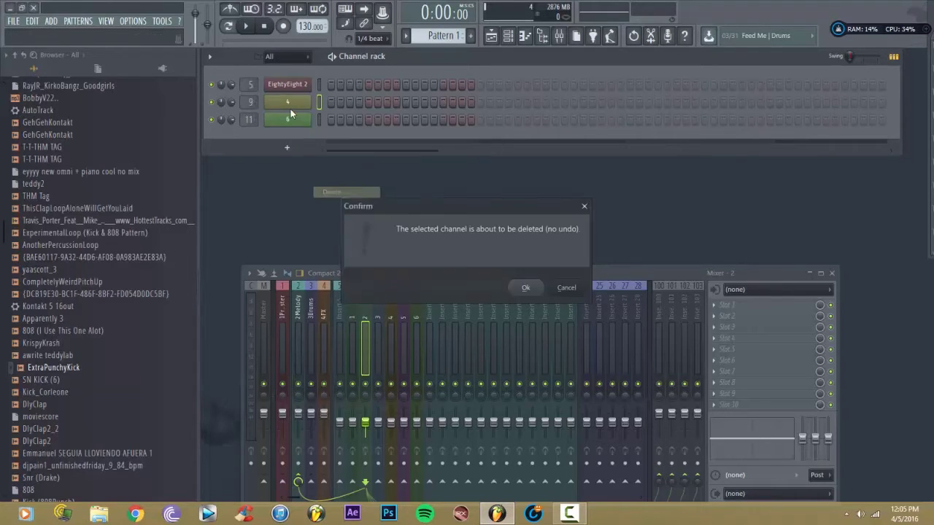
pyautogui.press('Return')
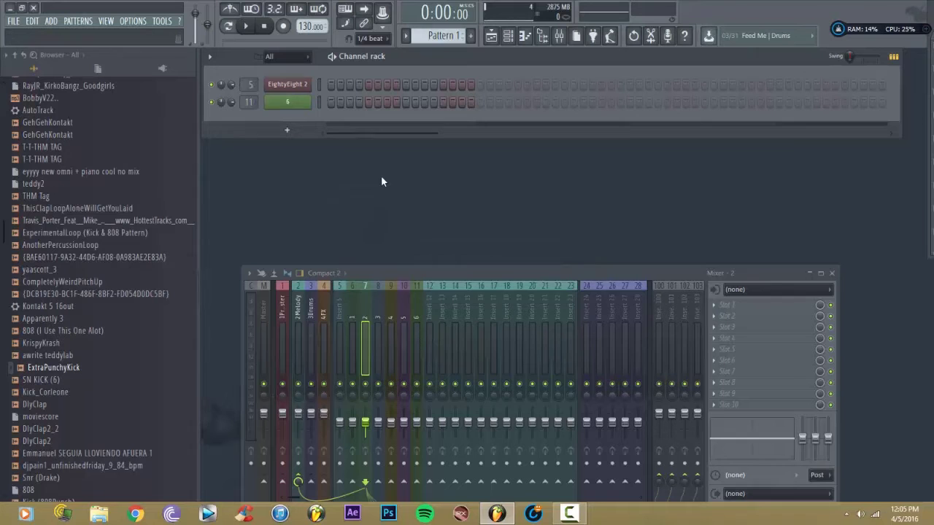
pyautogui.moveTo(379, 274); pyautogui.dragTo(385, 249)
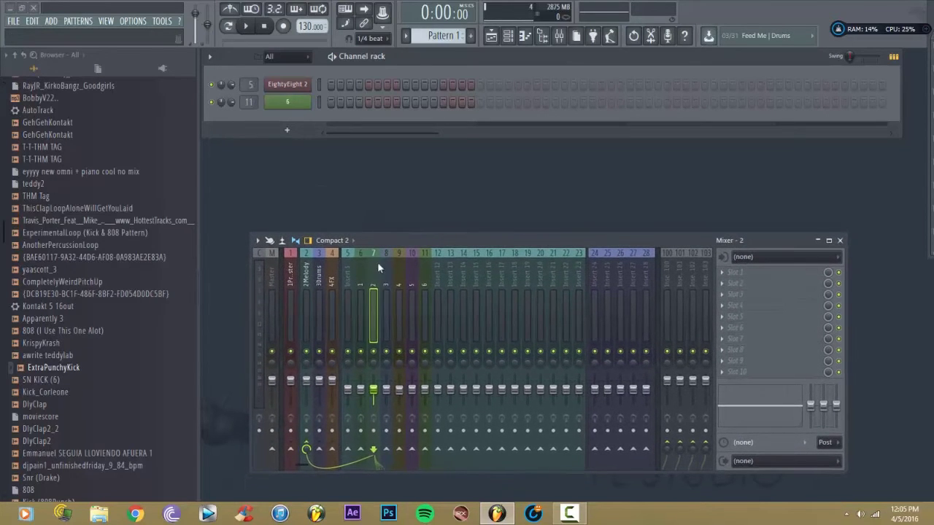
# Load Fruity parametric EQ 2 into slot 2 and Fruity Scratcher into slot 3 of insert 6.
pyautogui.click(363, 281)
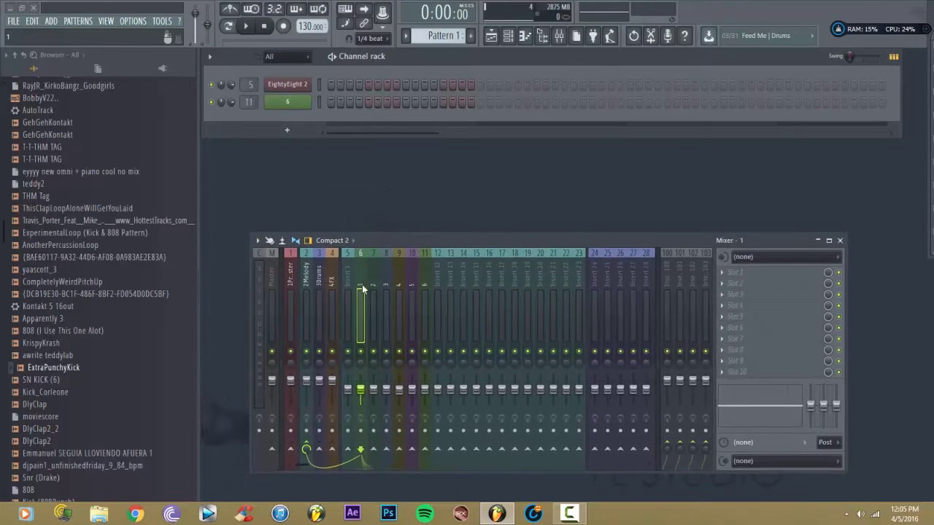
pyautogui.click(751, 284)
pyautogui.click(786, 222)
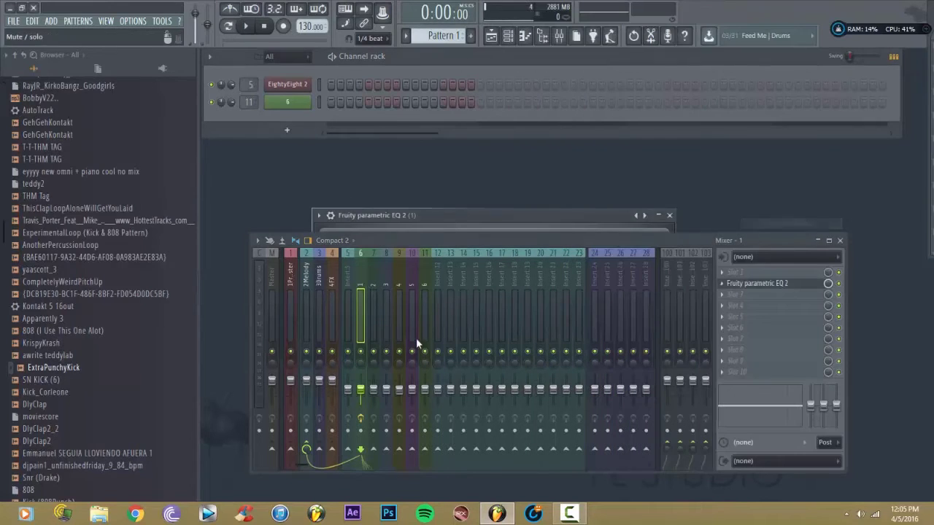
pyautogui.moveTo(429, 213); pyautogui.dragTo(444, 116)
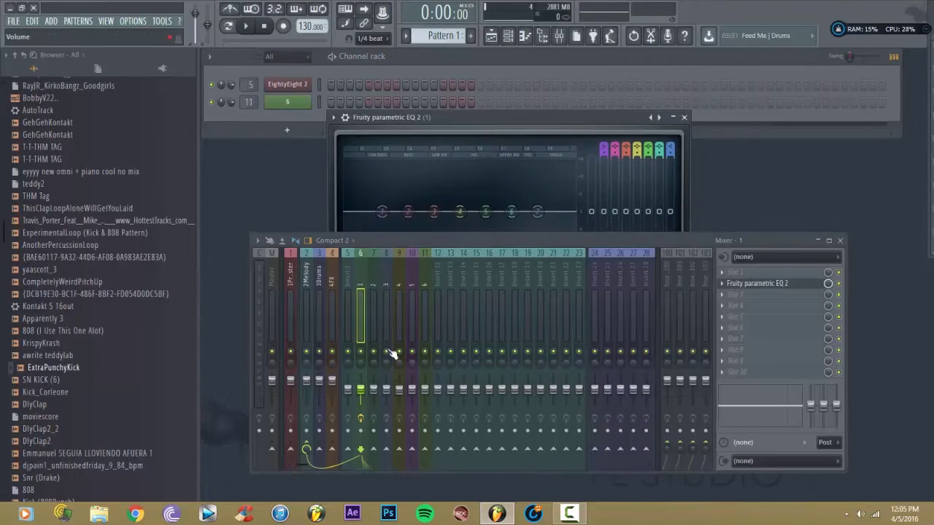
pyautogui.click(731, 301)
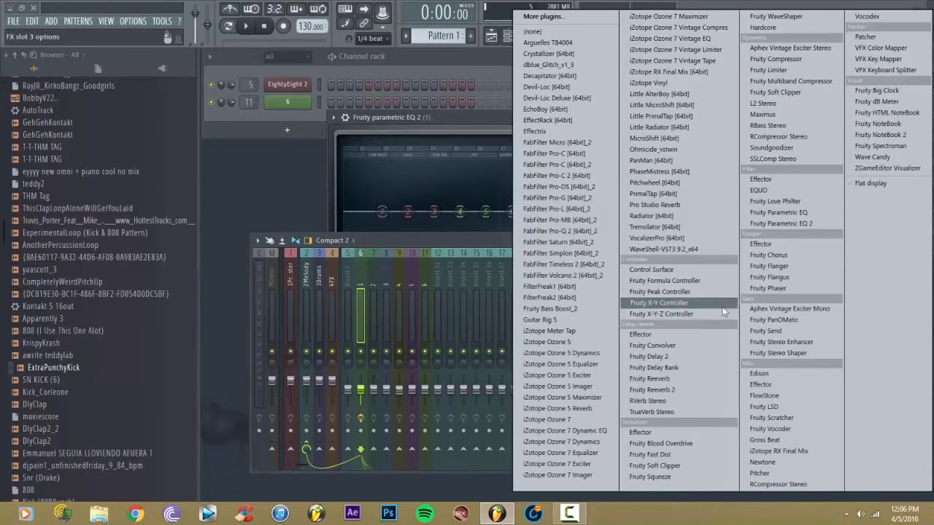
pyautogui.click(774, 418)
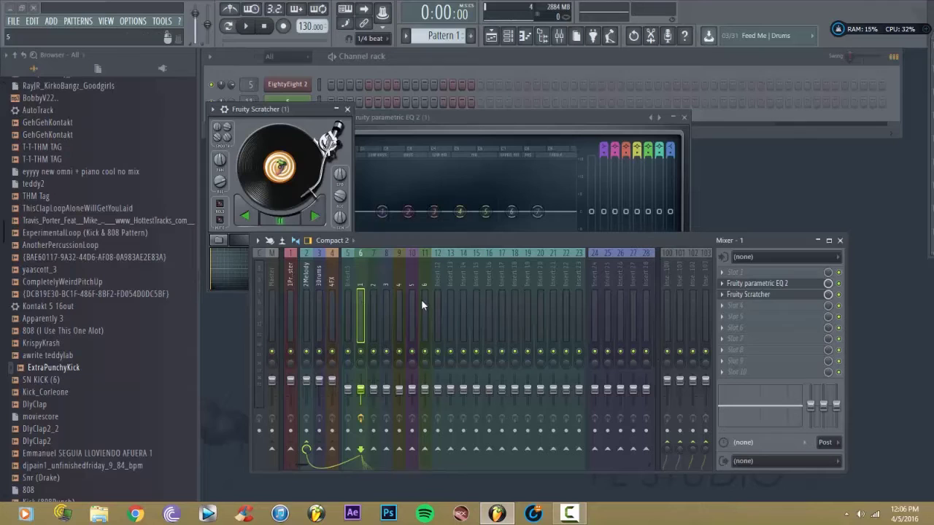
# Bring up insert 6's track options menu and reach its File submenu for mixer track states.
pyautogui.rightClick(358, 300)
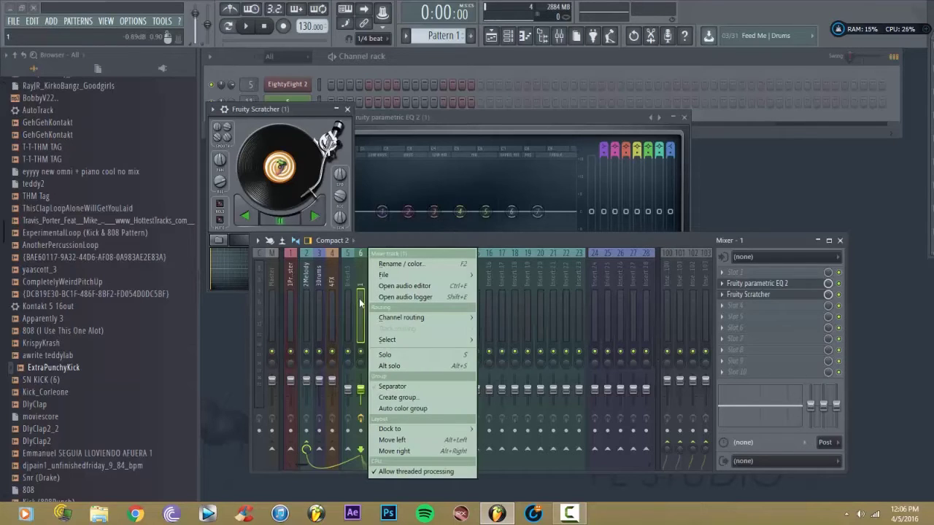
pyautogui.click(362, 300)
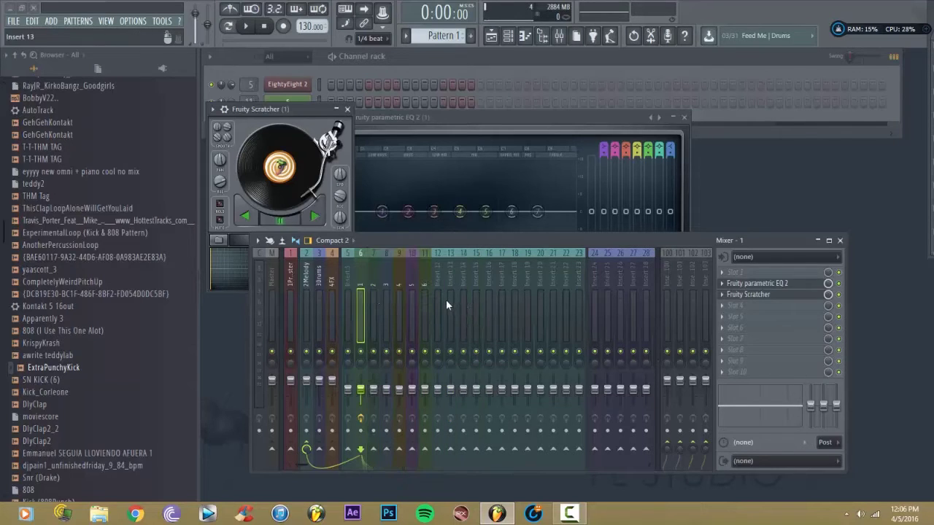
pyautogui.rightClick(360, 310)
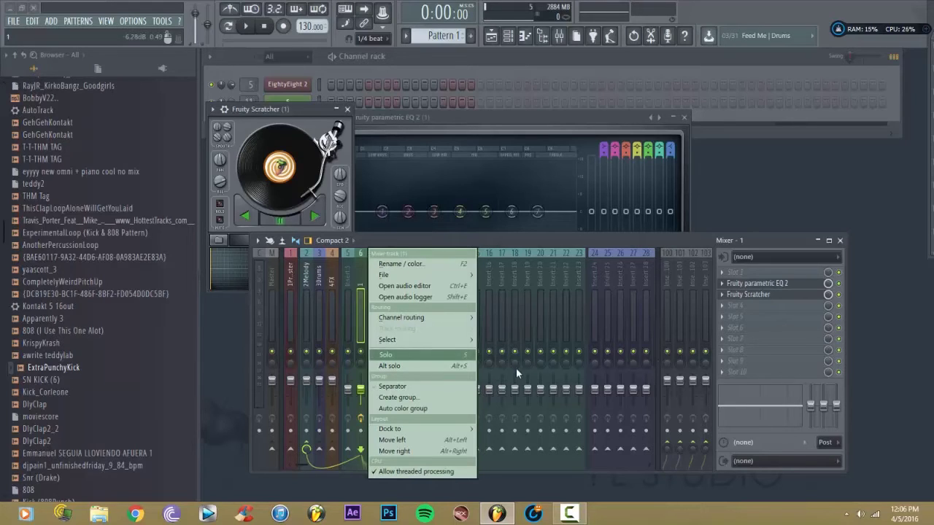
pyautogui.moveTo(448, 279)
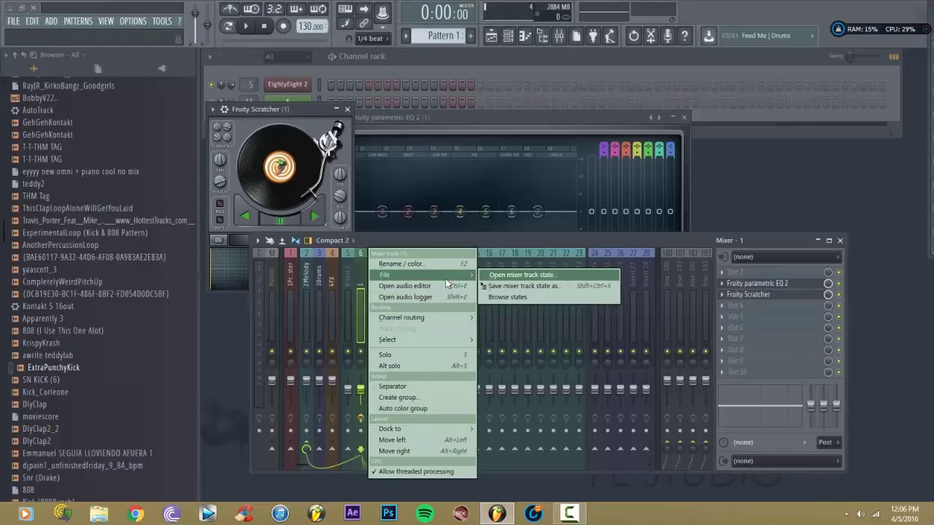
# Load Wave Candy into insert 13's first effect slot and move its window aside.
pyautogui.click(488, 238)
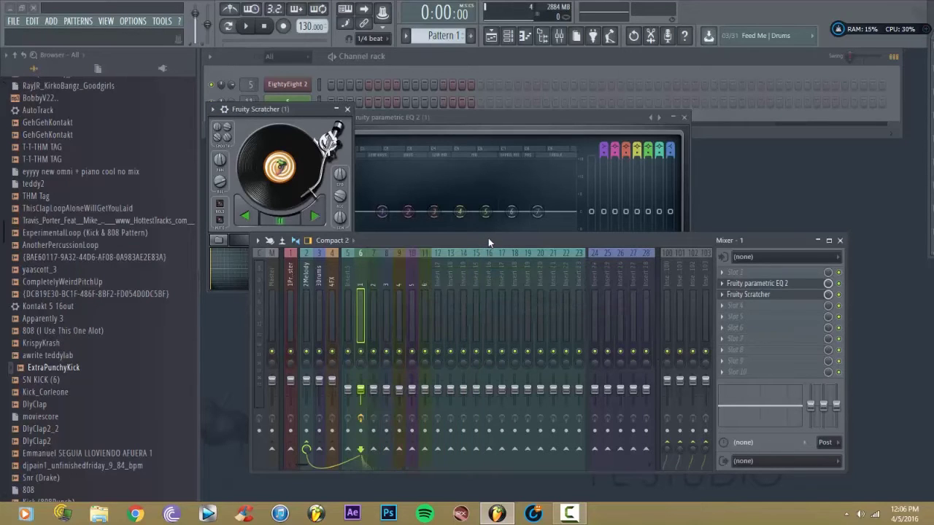
pyautogui.click(449, 302)
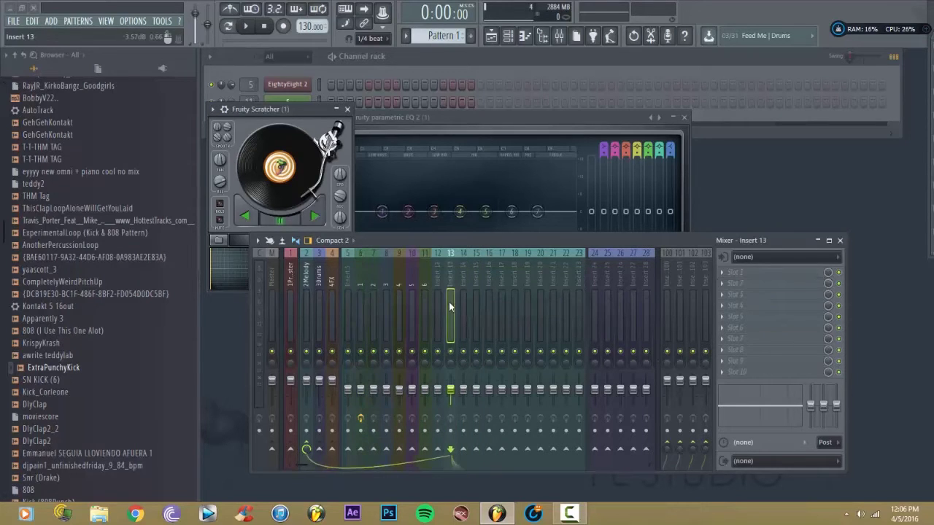
pyautogui.click(738, 275)
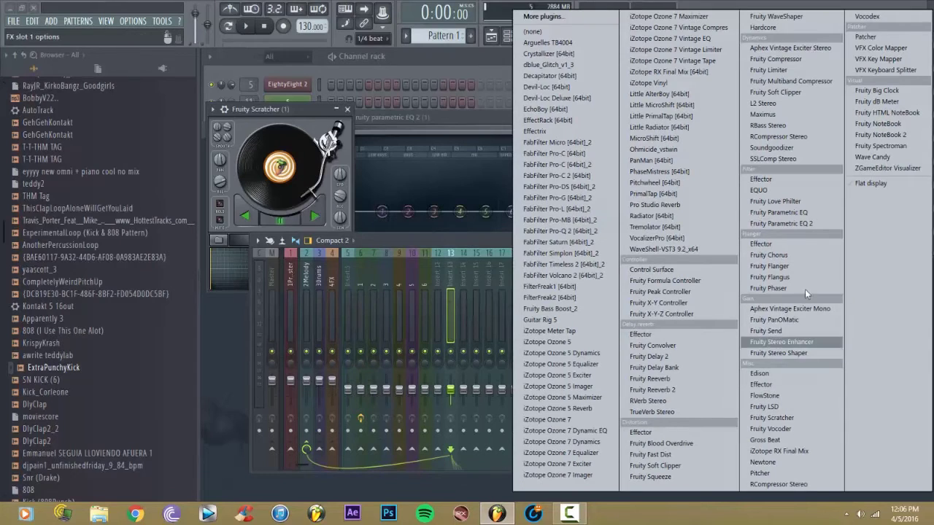
pyautogui.click(872, 157)
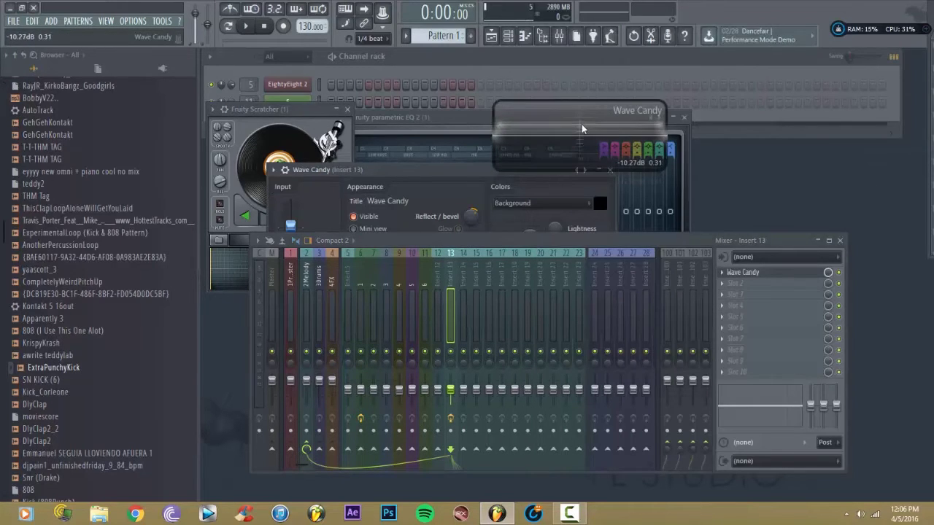
pyautogui.moveTo(582, 128); pyautogui.dragTo(672, 163)
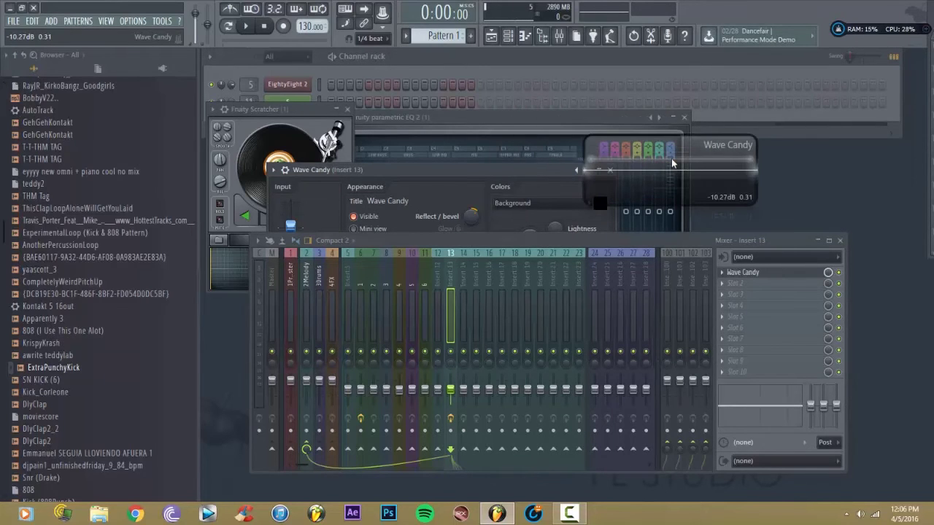
# Compare the effects on insert 6, insert 12 and nearby tracks, ending back on insert 13.
pyautogui.click(361, 305)
pyautogui.click(438, 306)
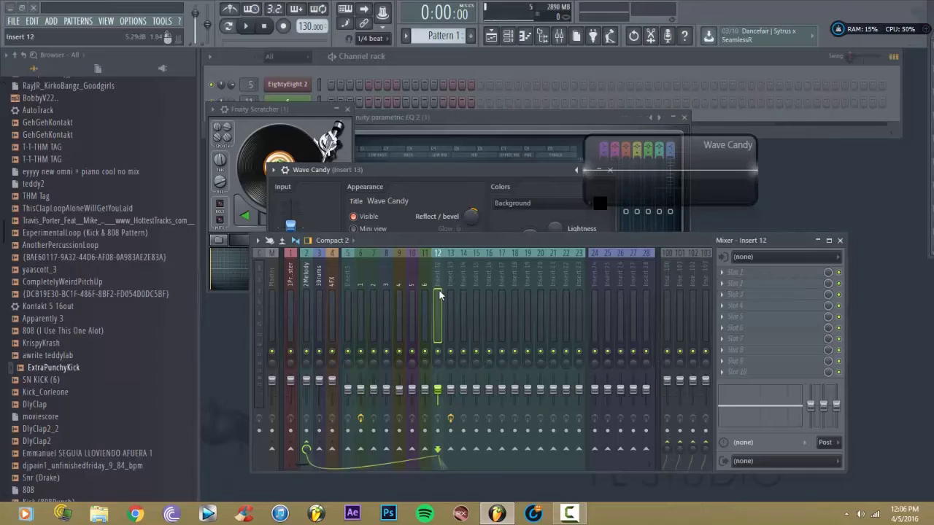
pyautogui.click(428, 309)
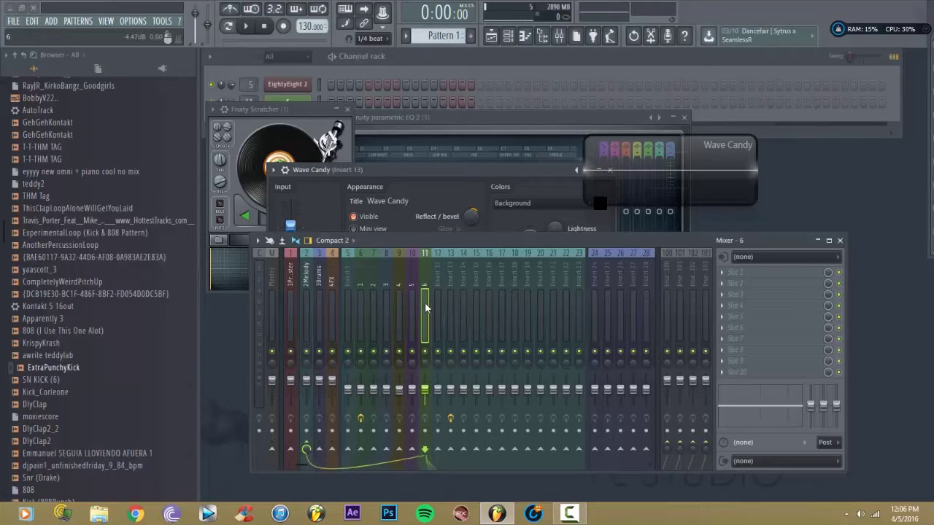
pyautogui.click(408, 306)
pyautogui.click(450, 301)
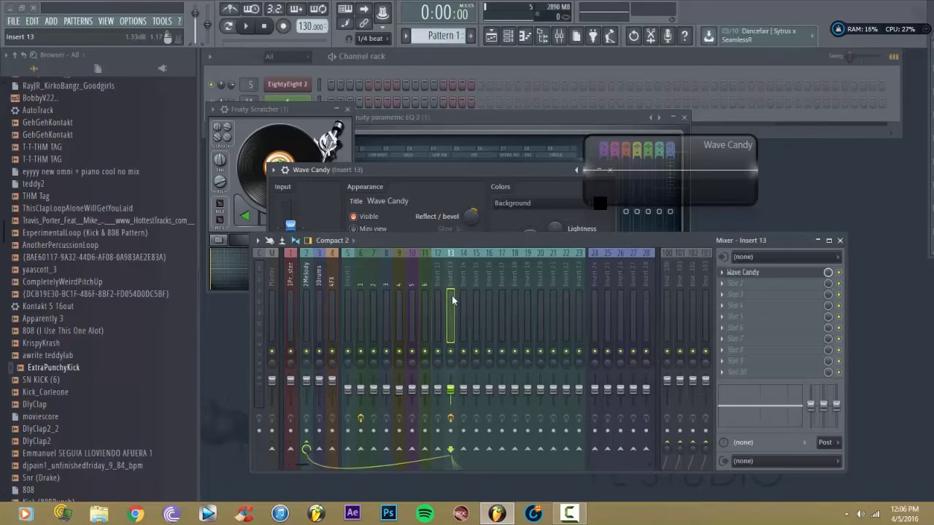
# Save insert 13's mixer track state under the name 'wavecandy'.
pyautogui.rightClick(452, 299)
pyautogui.moveTo(476, 275)
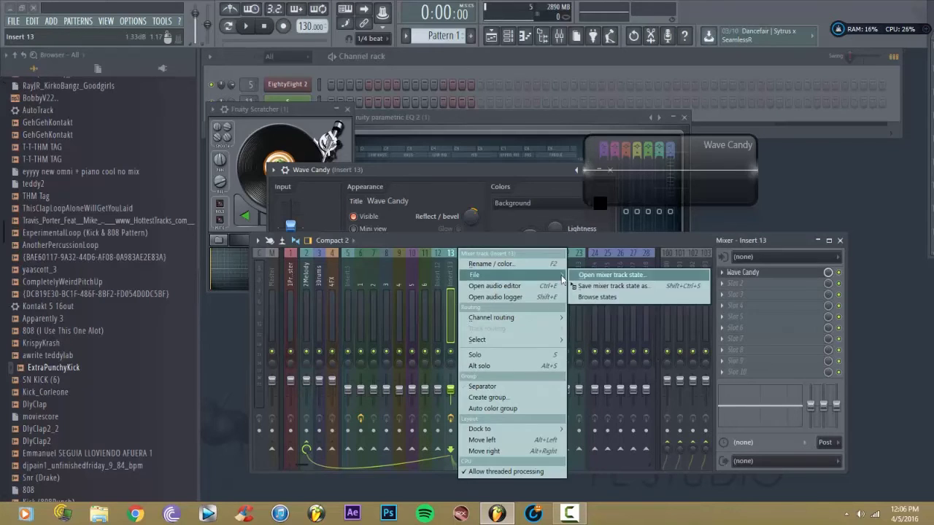
pyautogui.click(600, 286)
pyautogui.write('wavec')
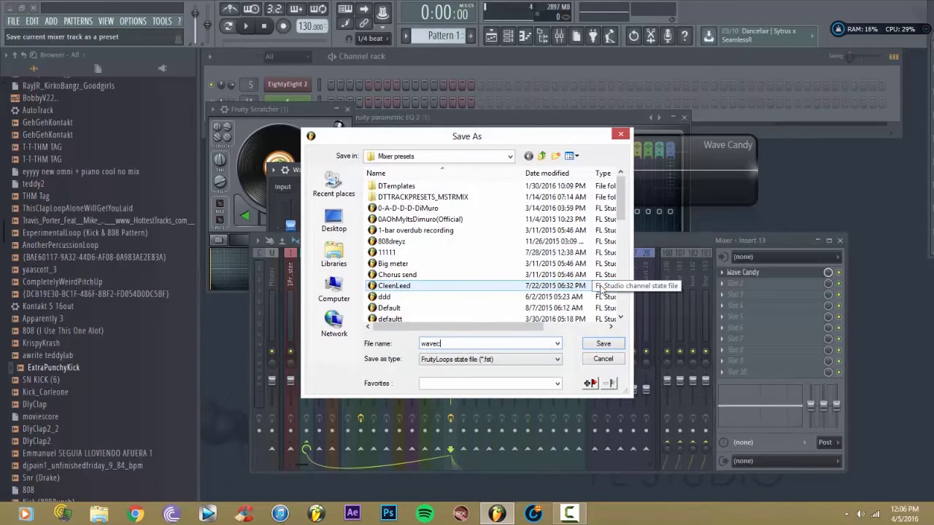
pyautogui.write('andy')
pyautogui.press('Return')
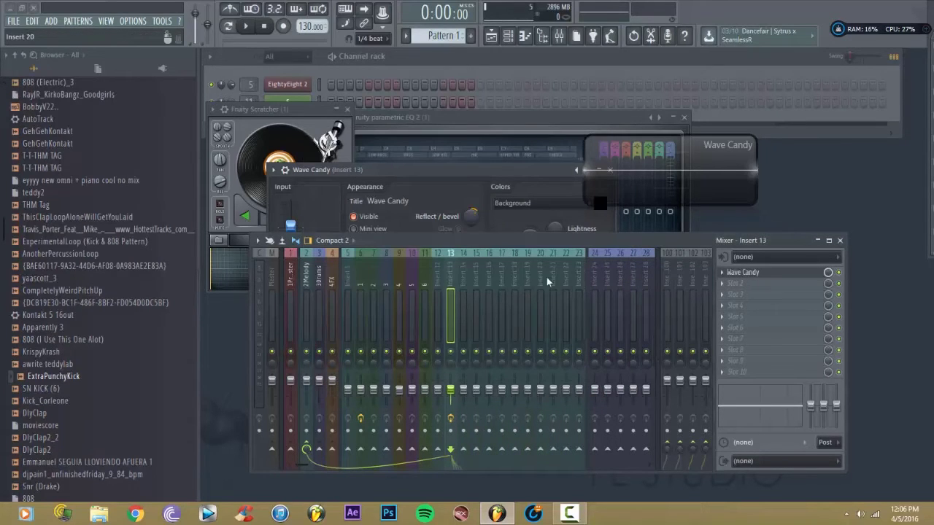
# Open the wavecandy track state onto the track named 1, replacing its EQ and Scratcher.
pyautogui.click(359, 297)
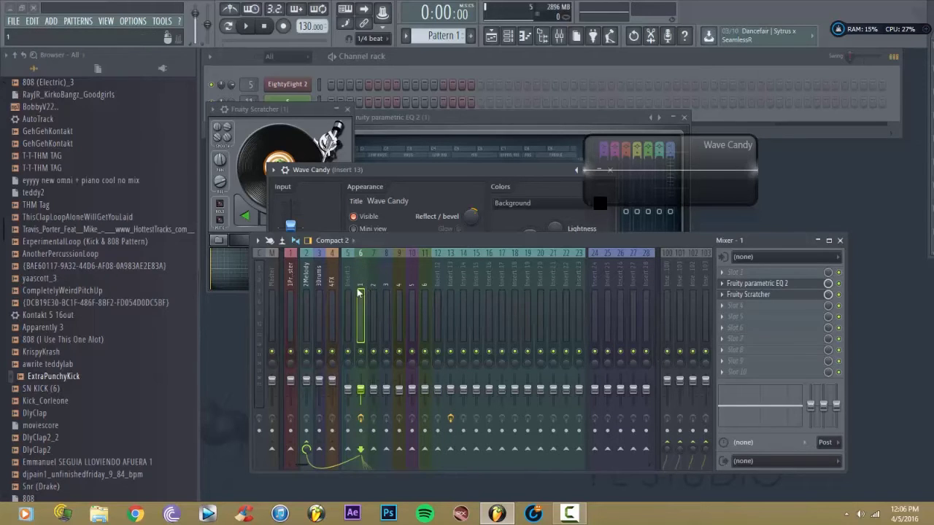
pyautogui.rightClick(361, 292)
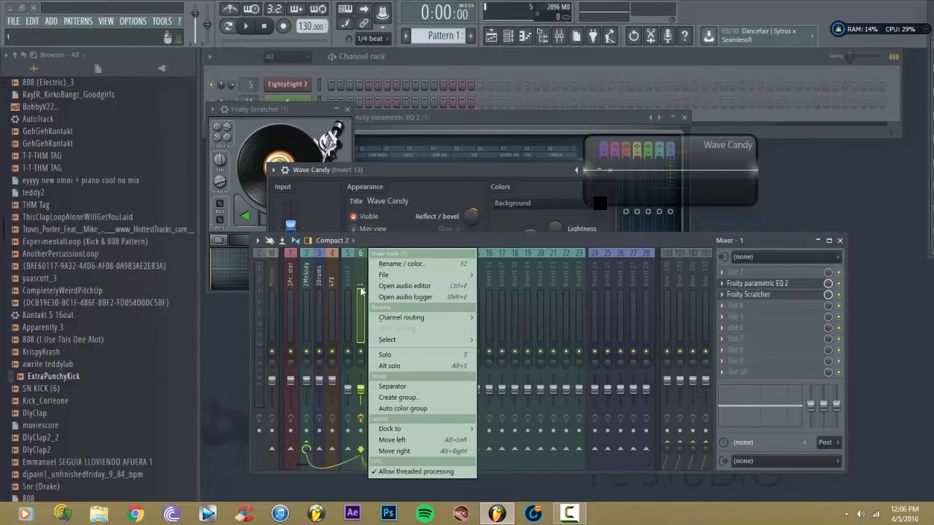
pyautogui.press('Down')
pyautogui.press('Down')
pyautogui.press('Right')
pyautogui.press('Return')
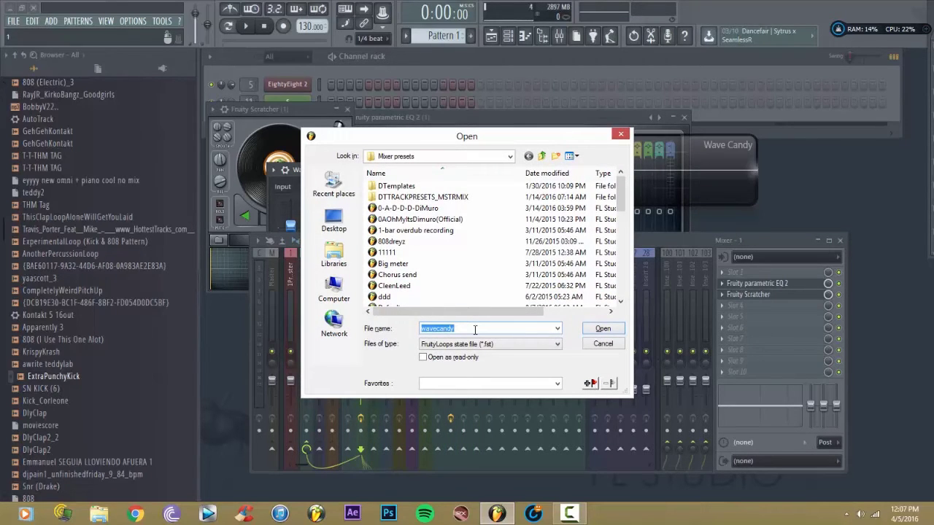
pyautogui.press('Return')
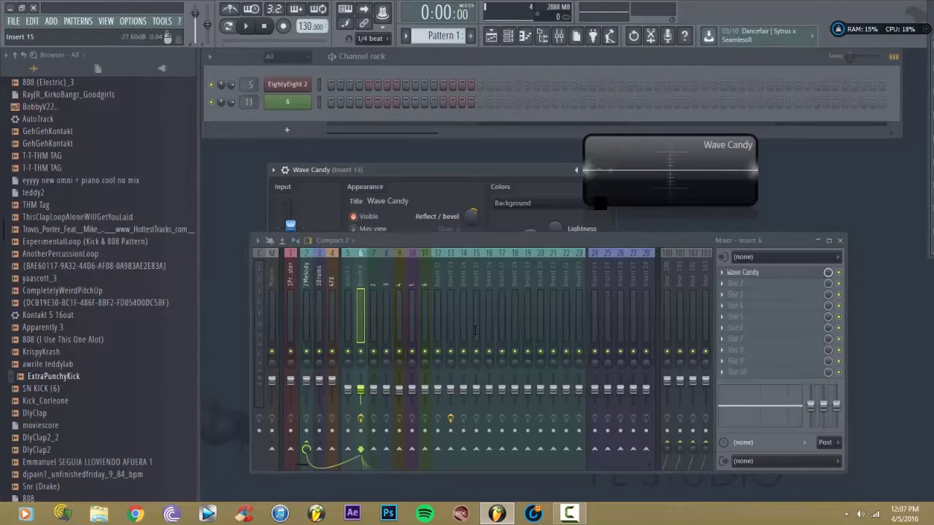
# Open Default.fst as insert 6's mixer track state, found by searching 'defa', emptying all slots.
pyautogui.rightClick(360, 300)
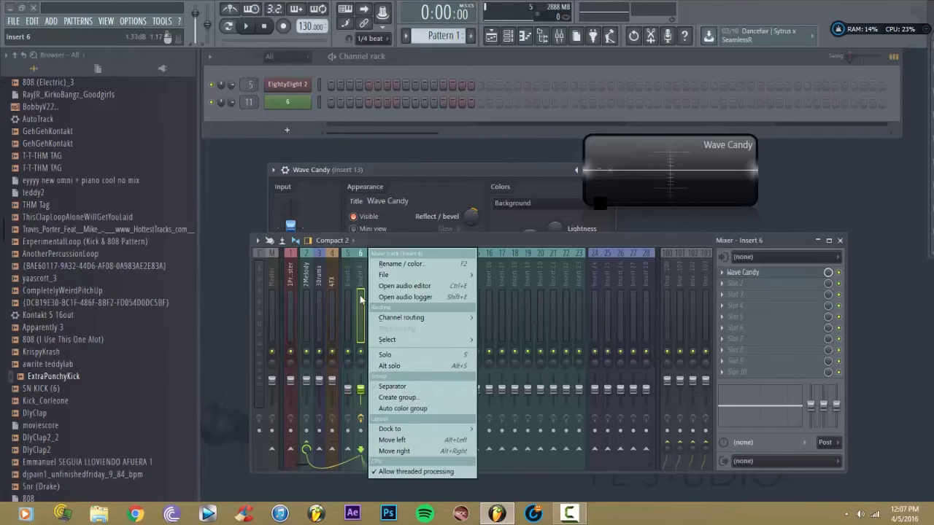
pyautogui.press('Down')
pyautogui.press('Down')
pyautogui.press('Right')
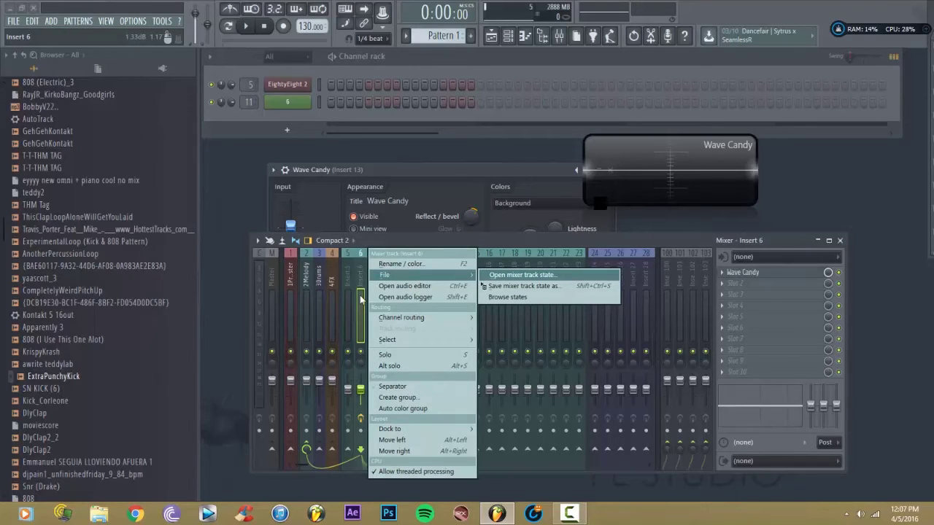
pyautogui.click(359, 302)
pyautogui.rightClick(358, 304)
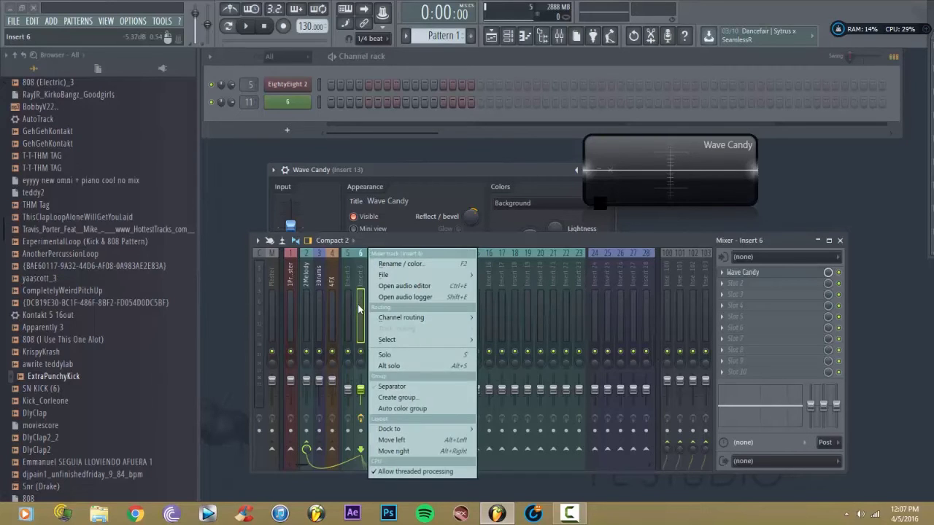
pyautogui.press('Down')
pyautogui.press('Down')
pyautogui.press('Right')
pyautogui.press('Return')
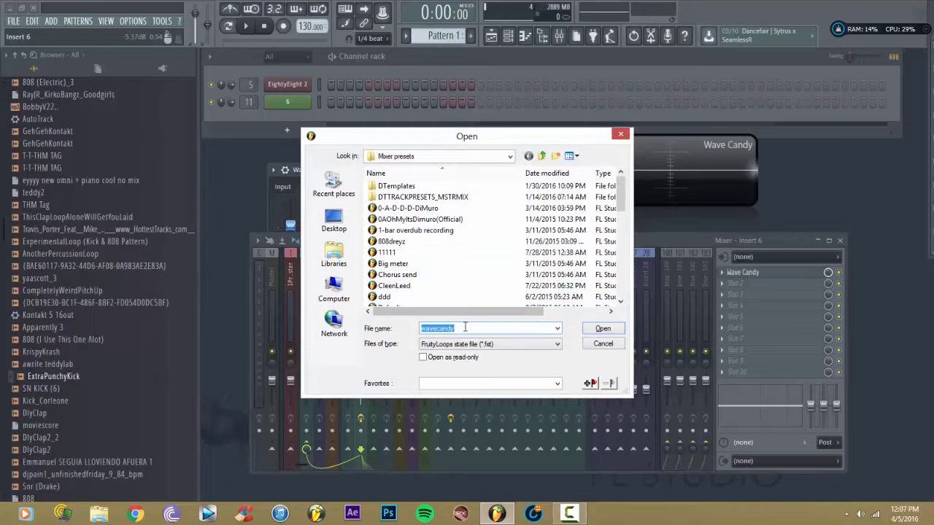
pyautogui.write('defa')
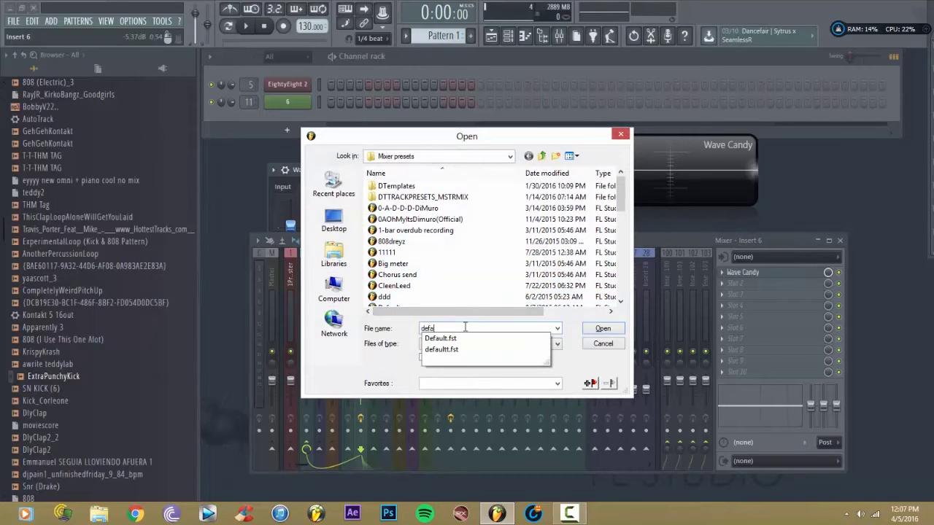
pyautogui.click(483, 338)
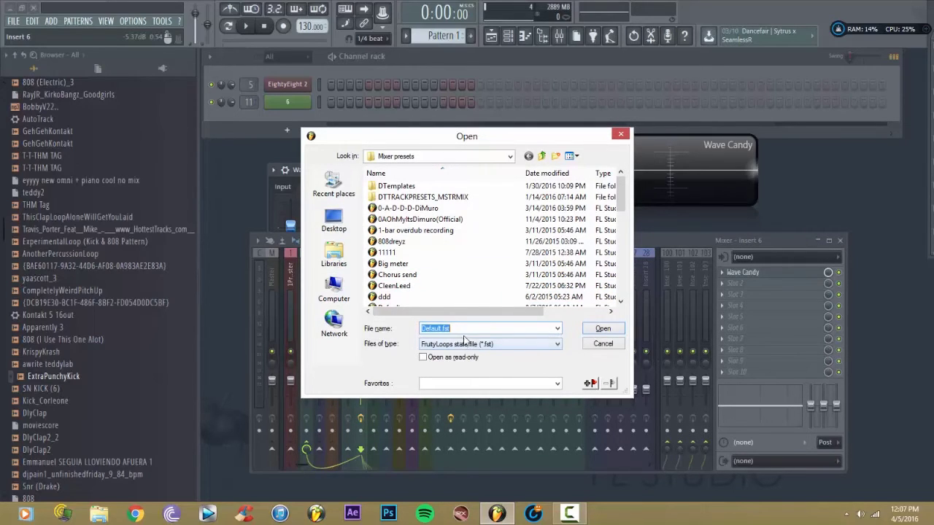
pyautogui.click(604, 329)
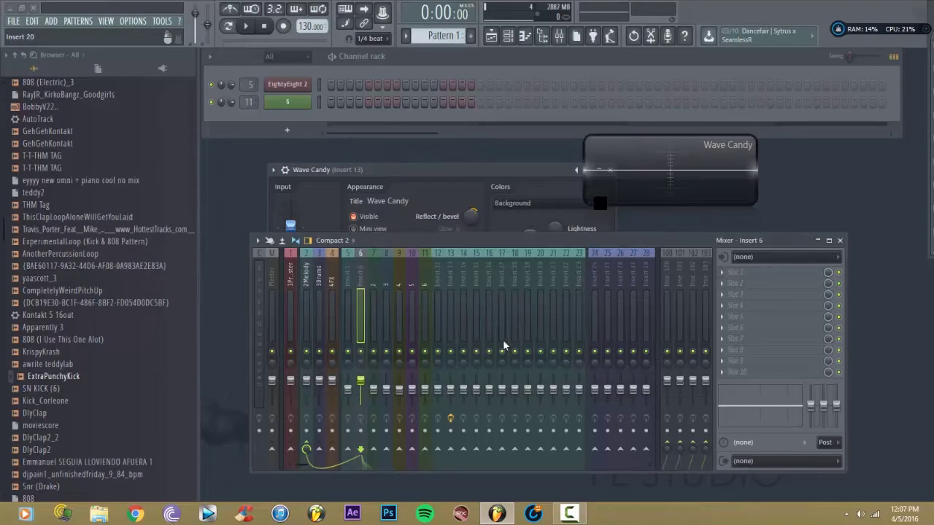
# Load the saved Default track state onto insert 7.
pyautogui.click(373, 294)
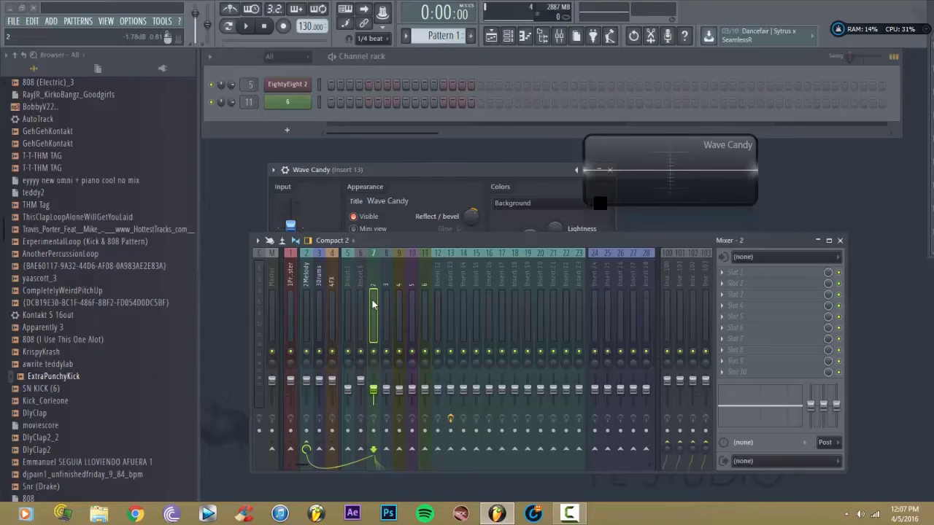
pyautogui.rightClick(373, 305)
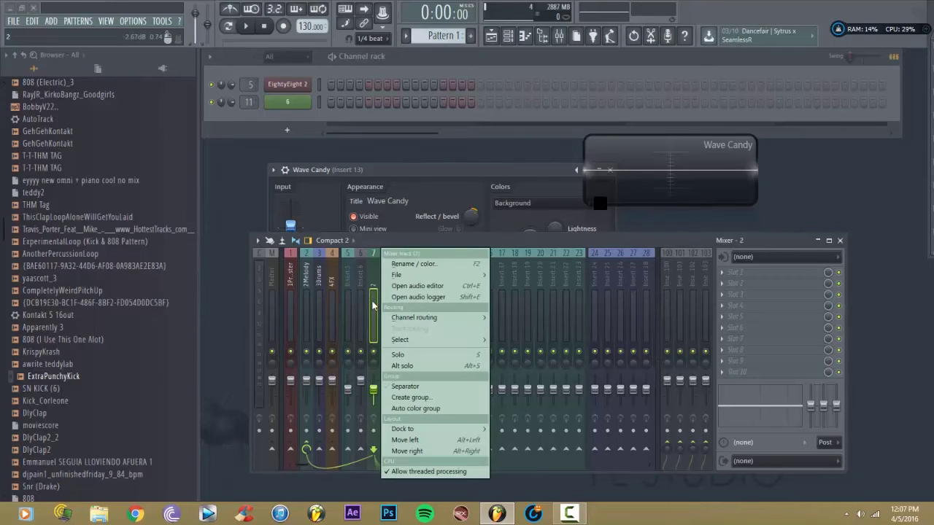
pyautogui.moveTo(409, 276)
pyautogui.click(540, 280)
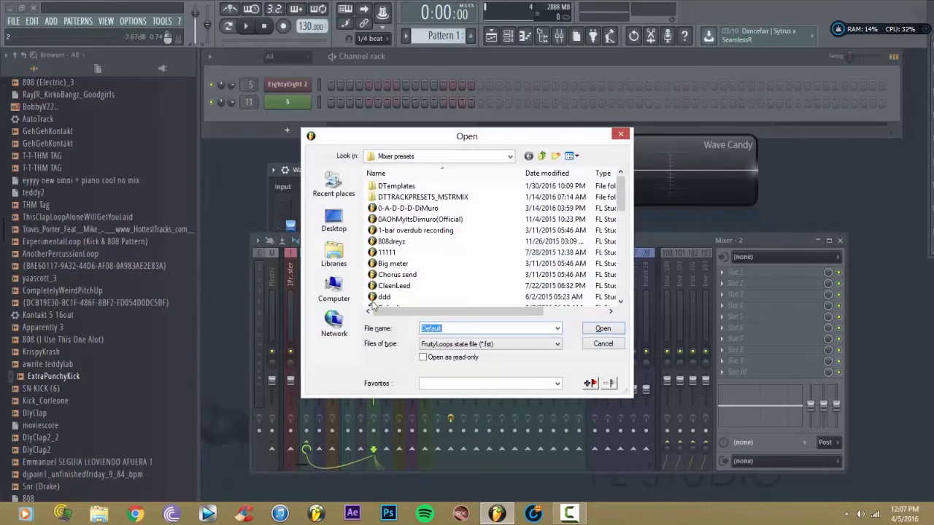
pyautogui.doubleClick(373, 301)
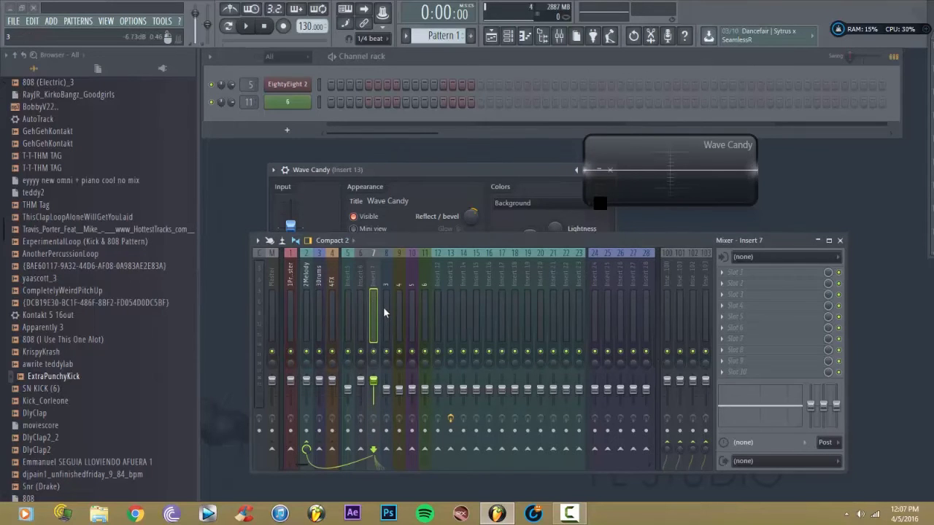
# Reset inserts 8 and 9 to the Default track state.
pyautogui.rightClick(386, 306)
pyautogui.moveTo(422, 277)
pyautogui.click(547, 282)
pyautogui.doubleClick(385, 309)
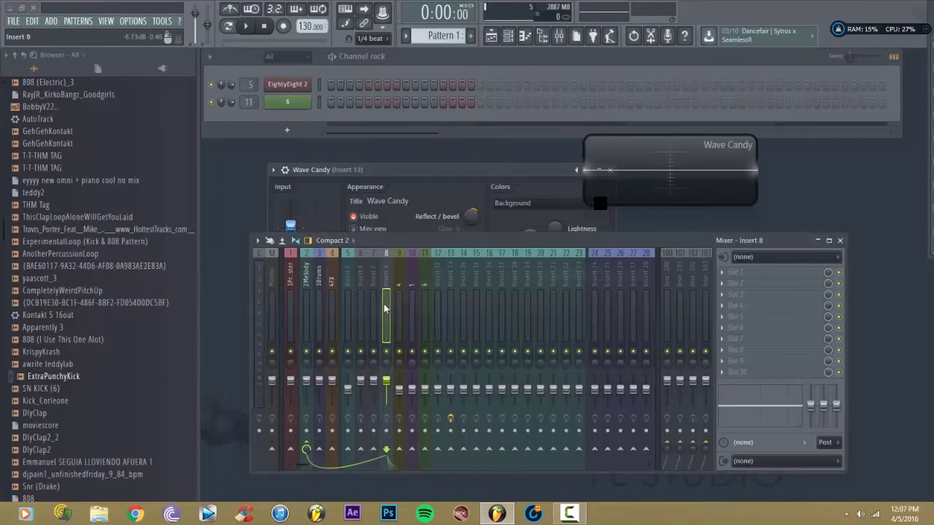
pyautogui.rightClick(398, 312)
pyautogui.click(559, 286)
pyautogui.doubleClick(415, 297)
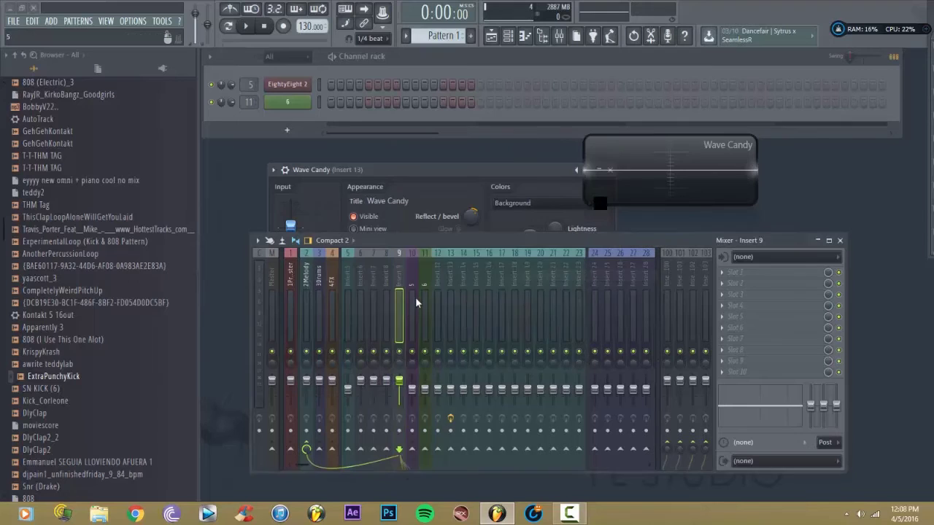
# Reset inserts 10 and 11 to the Default track state.
pyautogui.rightClick(412, 302)
pyautogui.click(563, 273)
pyautogui.doubleClick(415, 297)
pyautogui.rightClick(426, 302)
pyautogui.click(563, 273)
pyautogui.doubleClick(426, 302)
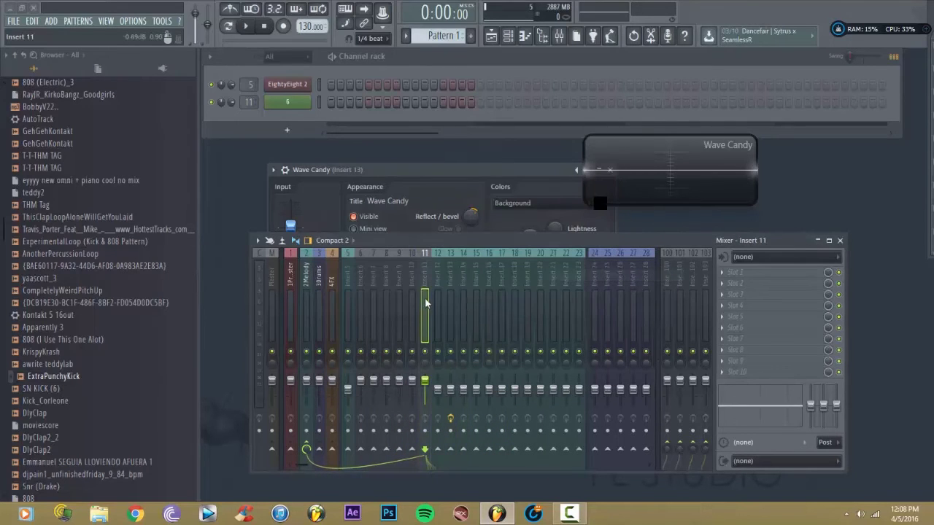
# Step through inserts 7 to 11 to confirm their effect slots were cleared.
pyautogui.click(370, 297)
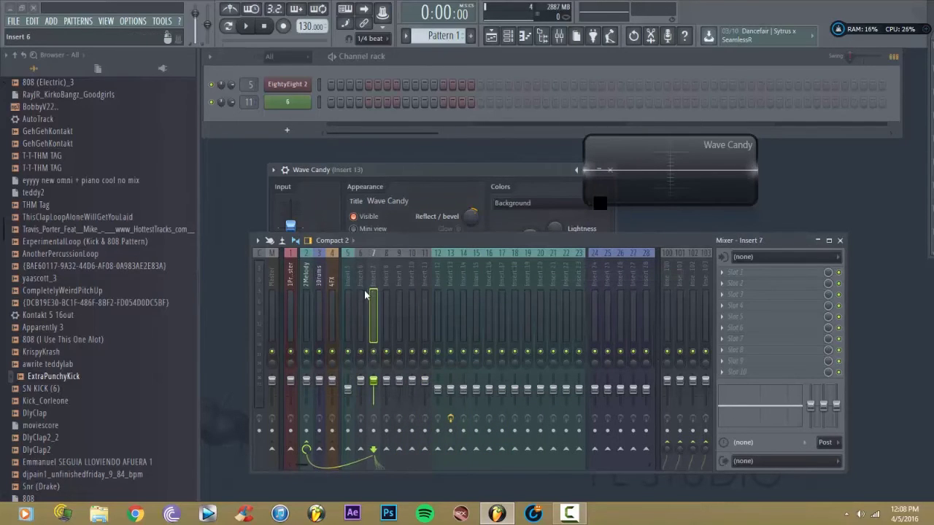
pyautogui.click(386, 296)
pyautogui.click(411, 295)
pyautogui.click(425, 295)
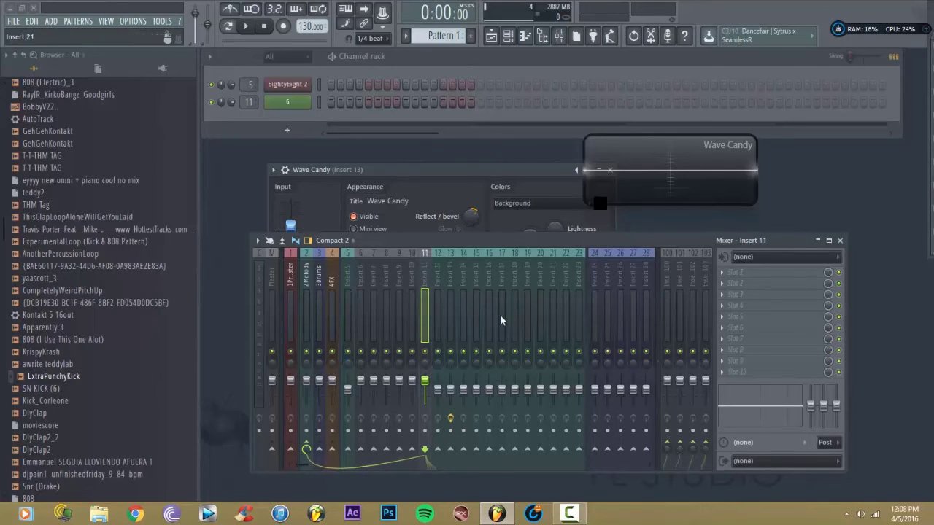
# Reset inserts 13 through 16 to the Default state, then bring up insert 6's track options.
pyautogui.rightClick(448, 296)
pyautogui.click(591, 273)
pyautogui.press('Escape')
pyautogui.rightClick(461, 291)
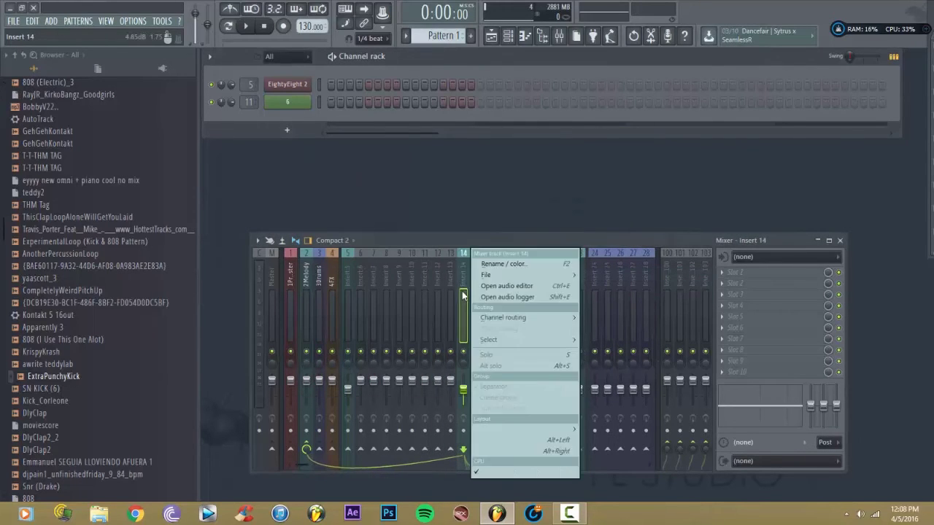
pyautogui.press('Escape')
pyautogui.rightClick(482, 290)
pyautogui.click(624, 273)
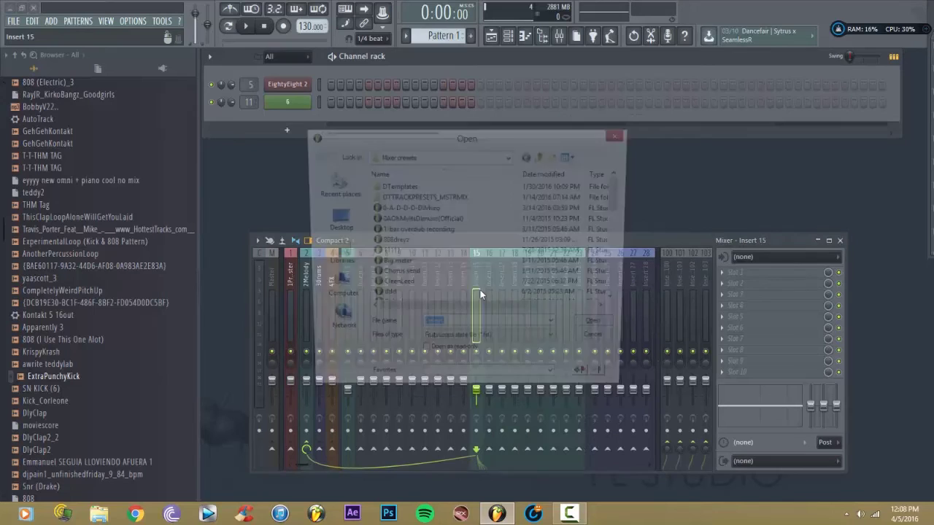
pyautogui.press('Escape')
pyautogui.rightClick(486, 277)
pyautogui.click(629, 260)
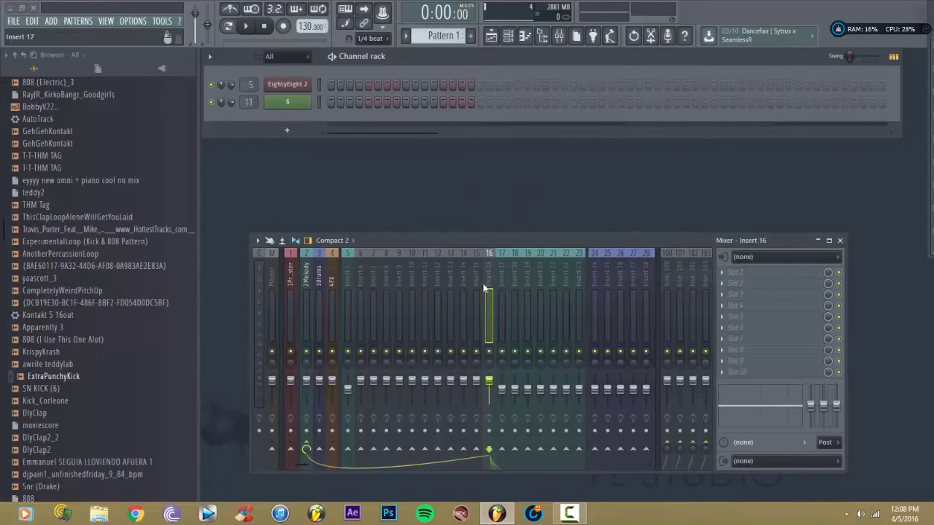
pyautogui.press('Escape')
pyautogui.rightClick(361, 297)
pyautogui.moveTo(420, 276)
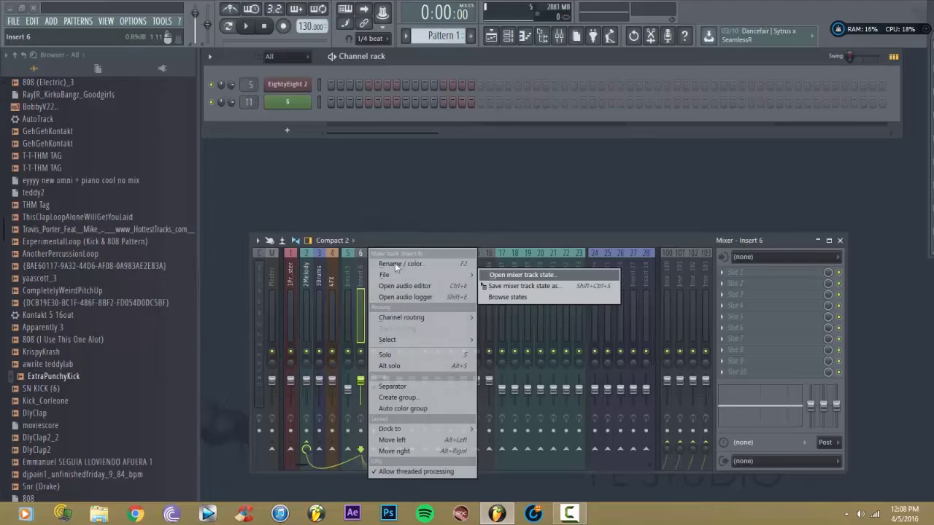
# Load the Default track state onto insert 6.
pyautogui.click(361, 297)
pyautogui.rightClick(361, 295)
pyautogui.moveTo(383, 274)
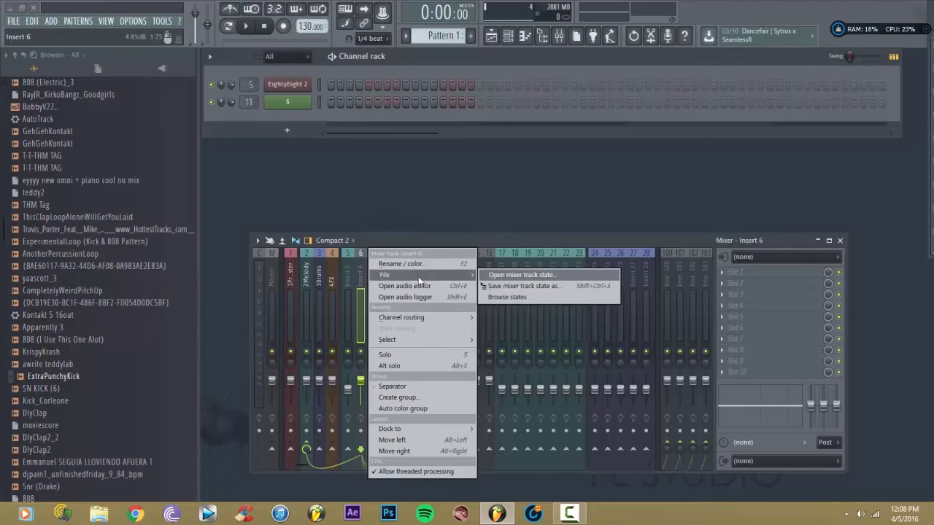
pyautogui.click(493, 276)
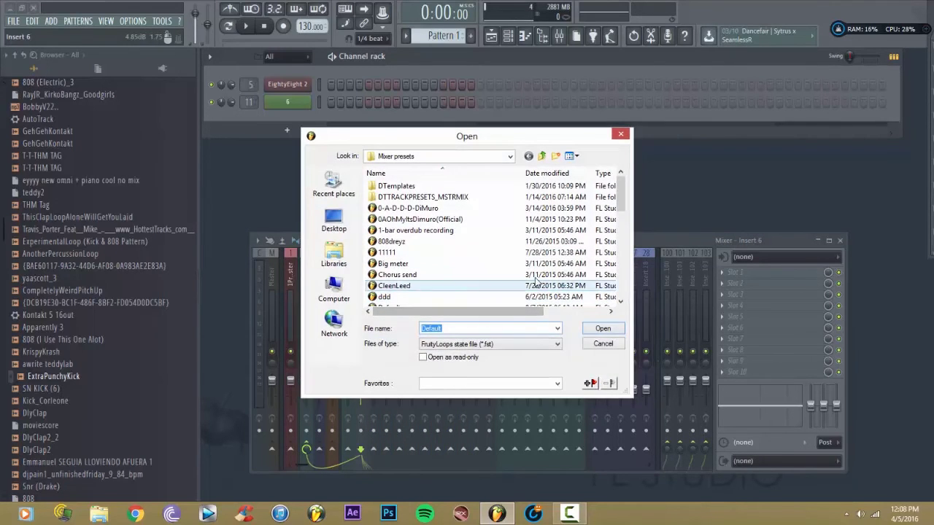
pyautogui.click(598, 328)
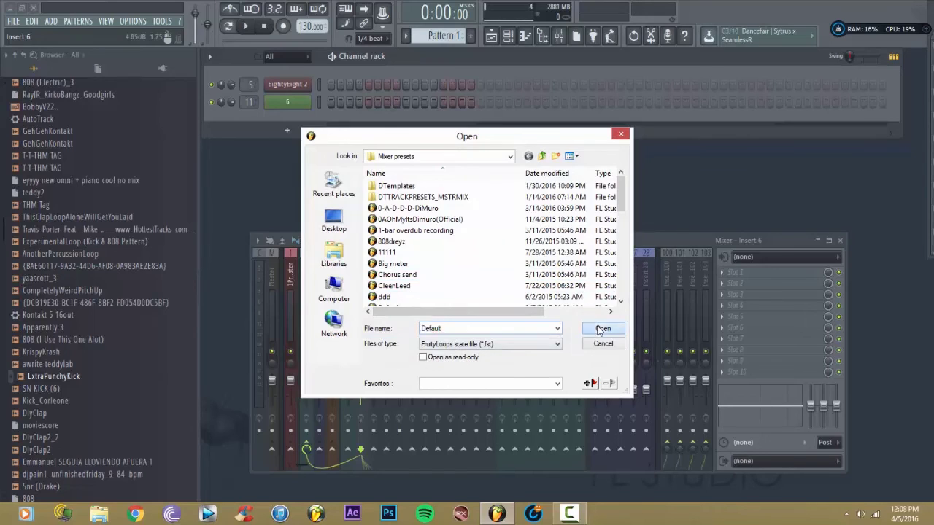
# Load the Default track state onto insert 17.
pyautogui.rightClick(500, 302)
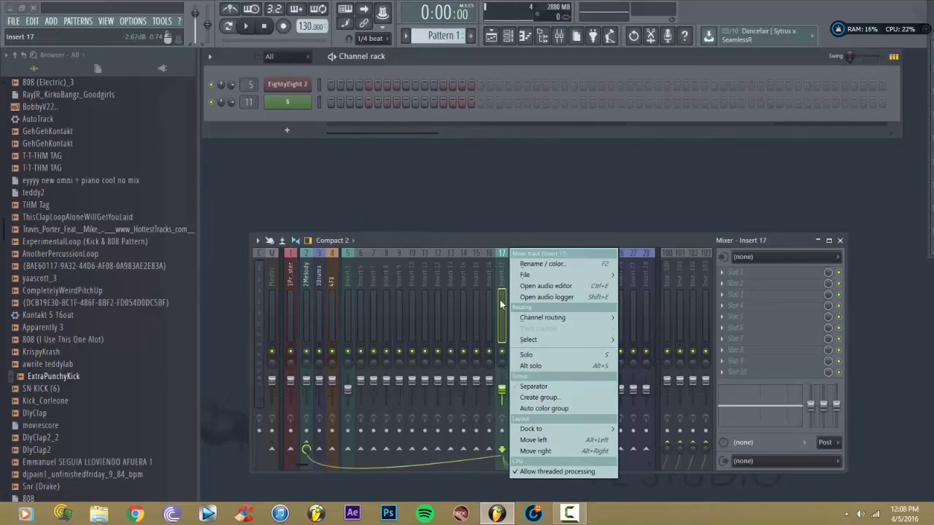
pyautogui.click(500, 299)
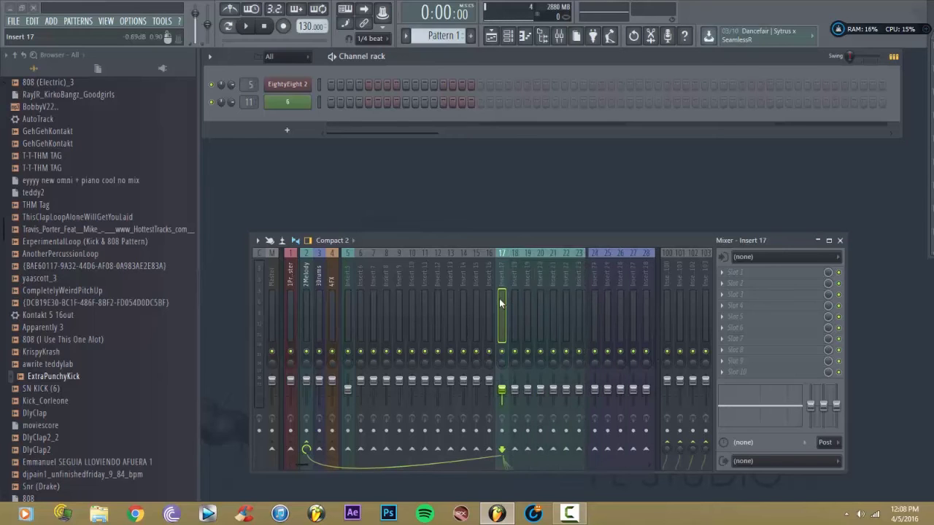
pyautogui.rightClick(500, 300)
pyautogui.press('Down')
pyautogui.press('Down')
pyautogui.press('Right')
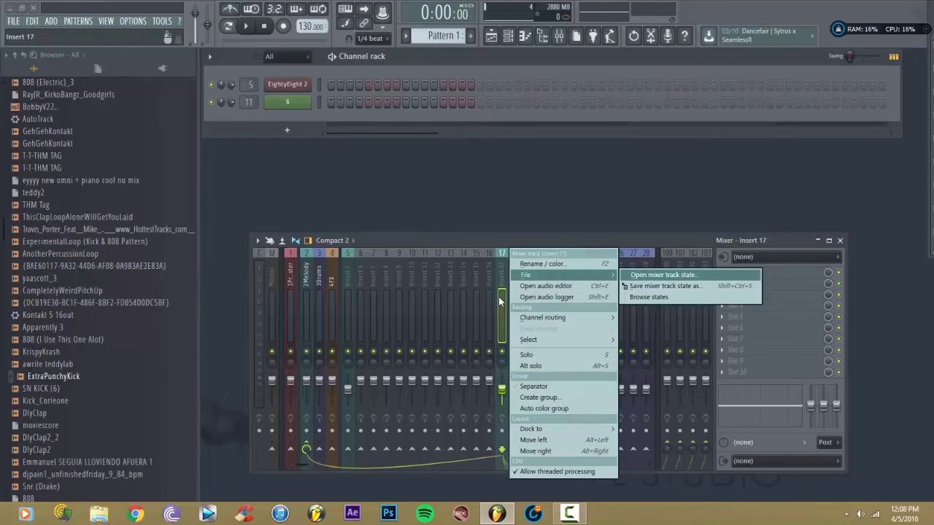
pyautogui.press('Return')
pyautogui.press('Escape')
# Reset inserts 18, 19 and 20 to the Default track state.
pyautogui.rightClick(513, 298)
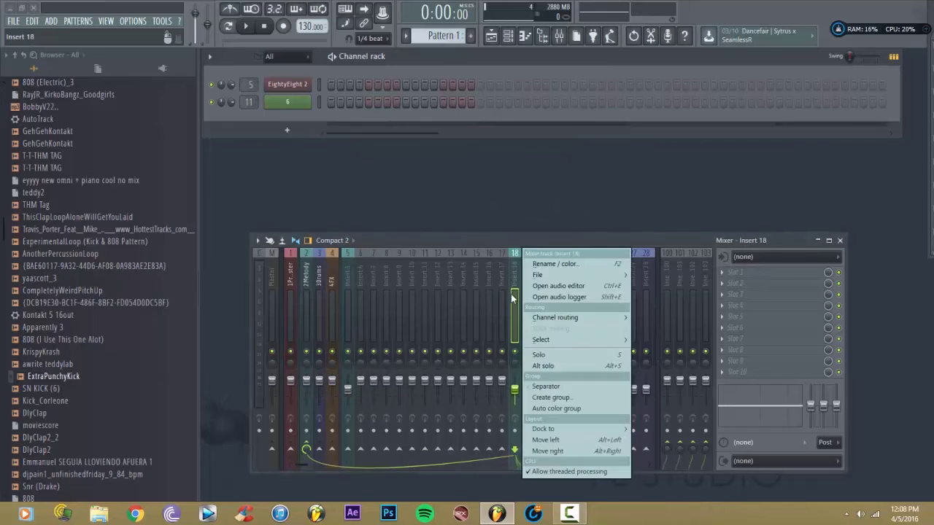
pyautogui.press('Down')
pyautogui.press('Down')
pyautogui.press('Right')
pyautogui.press('Return')
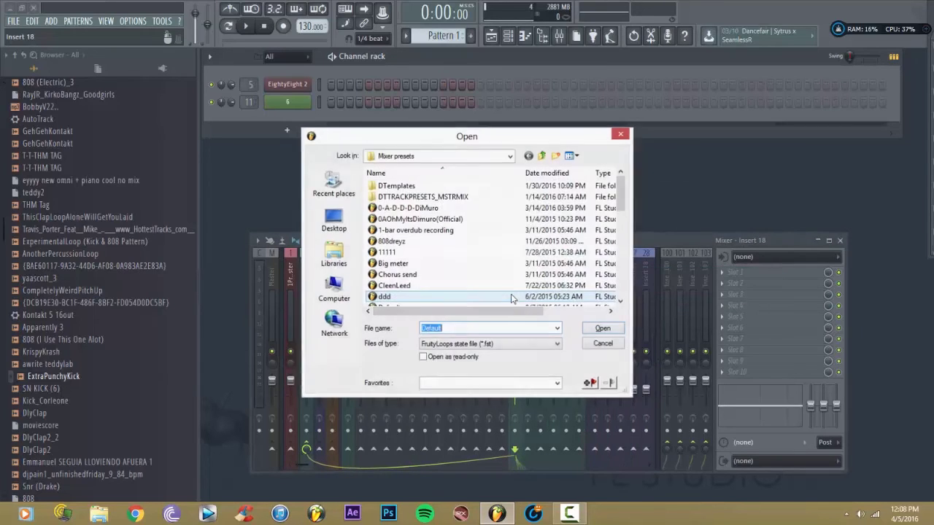
pyautogui.press('Escape')
pyautogui.rightClick(517, 298)
pyautogui.press('Down')
pyautogui.press('Down')
pyautogui.press('Right')
pyautogui.press('Return')
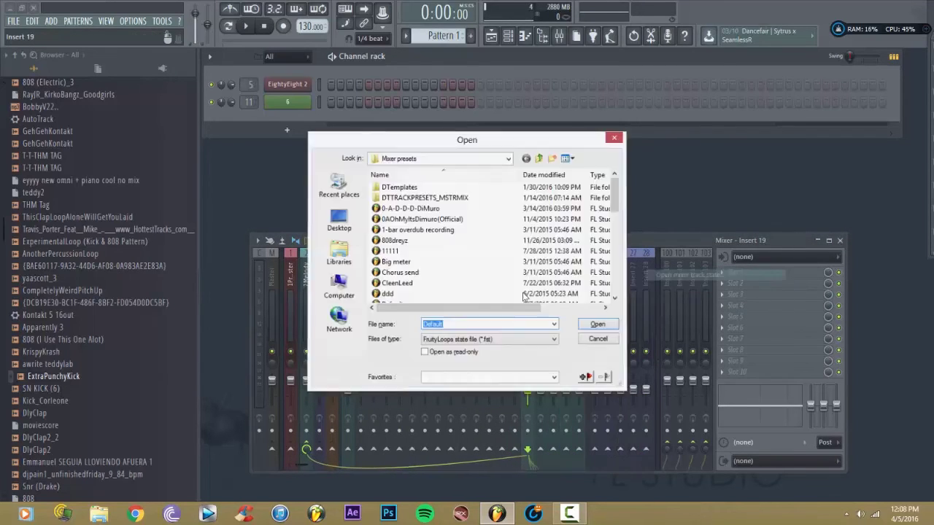
pyautogui.press('Escape')
pyautogui.rightClick(543, 296)
pyautogui.press('Escape')
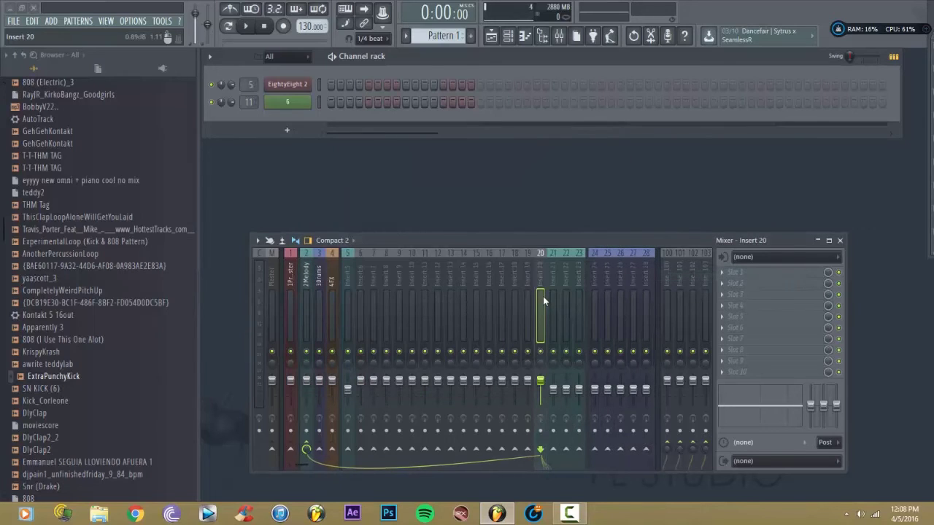
pyautogui.click(9, 7)
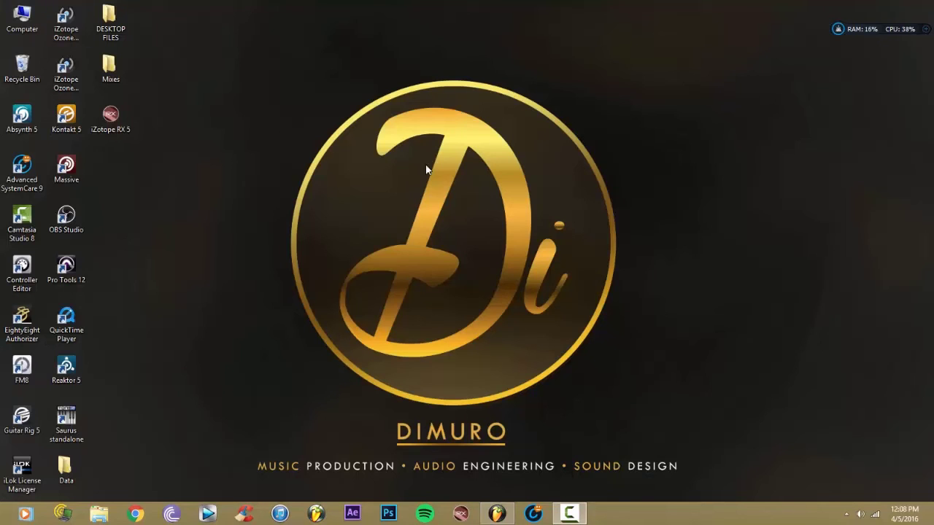